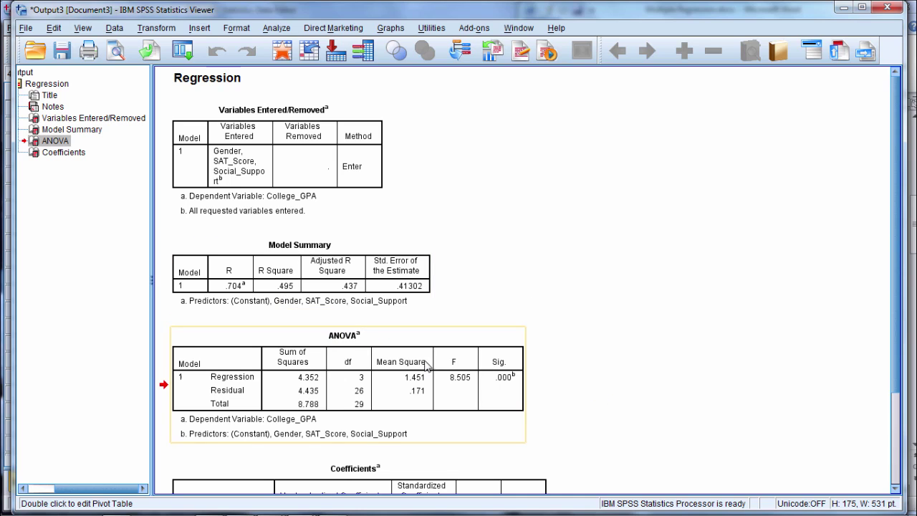
In SPSS, check the ANOVA table's Sig. column, where the regression shows .000.
double_click(377, 338)
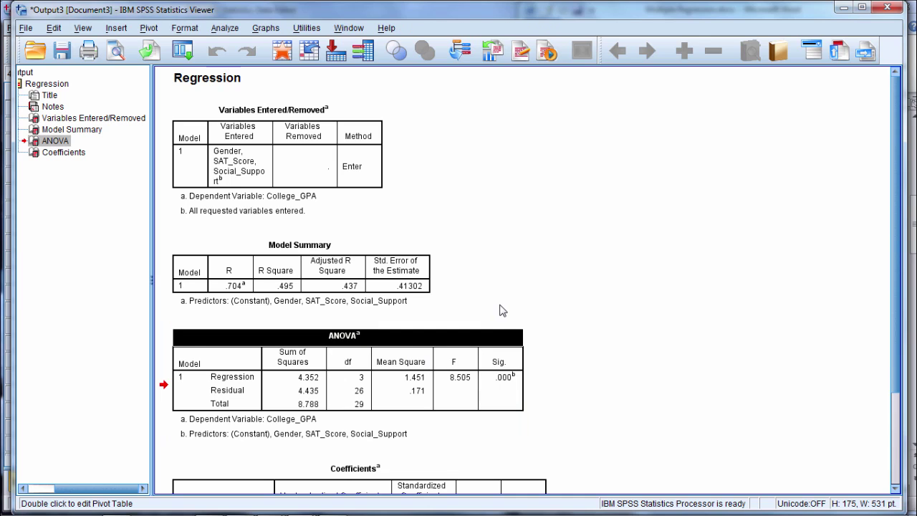
click(499, 364)
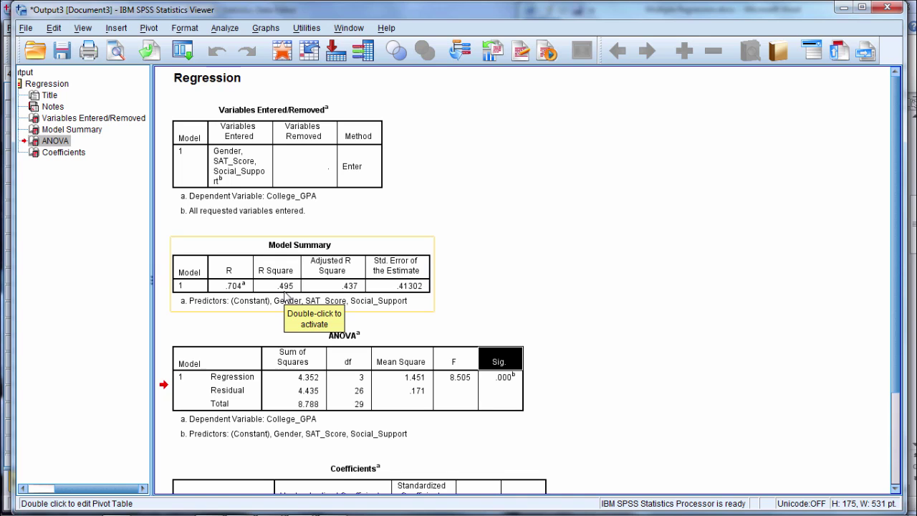
click(506, 378)
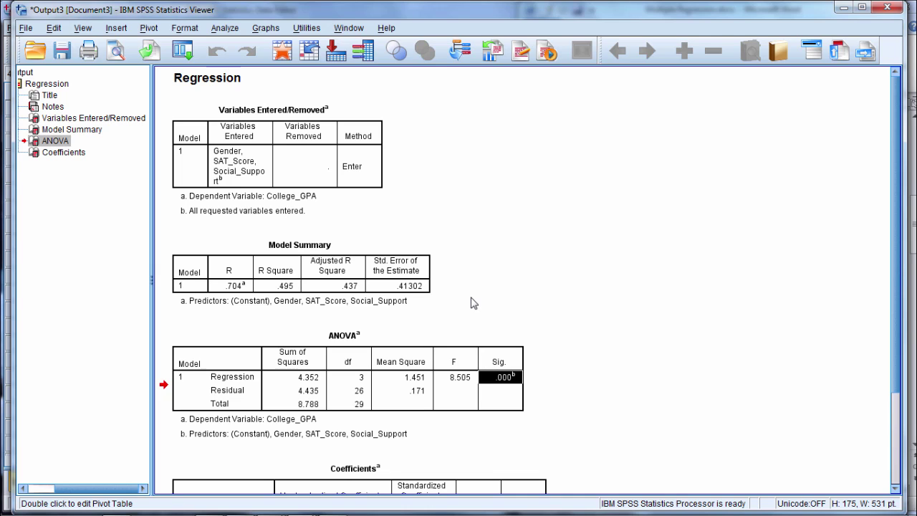
click(851, 207)
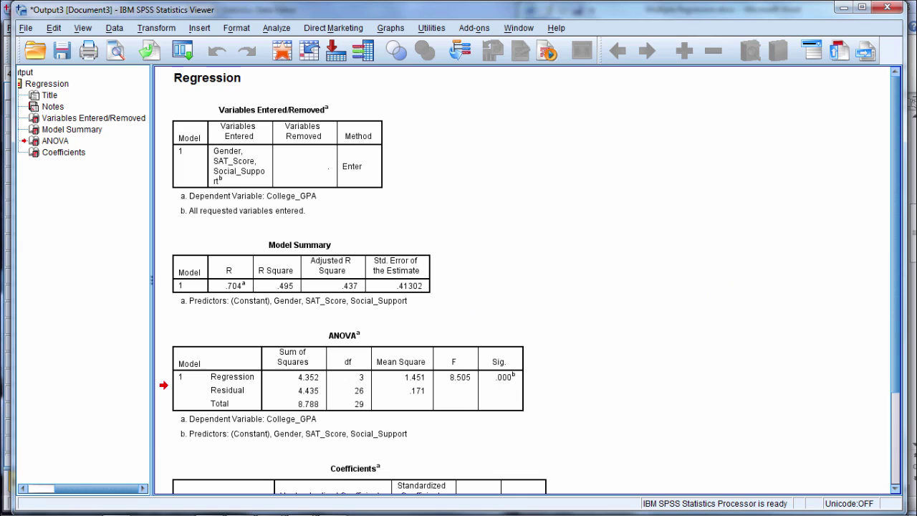
Show the Word write-up's significant-model sentence beside the SPSS output in a narrowed window.
key(alt+Tab)
drag(914, 273, 914, 296)
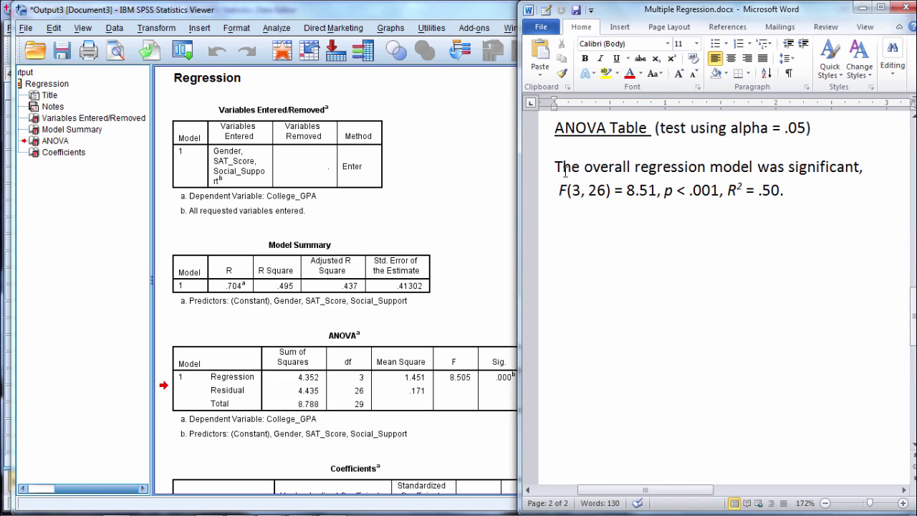
drag(557, 166, 859, 175)
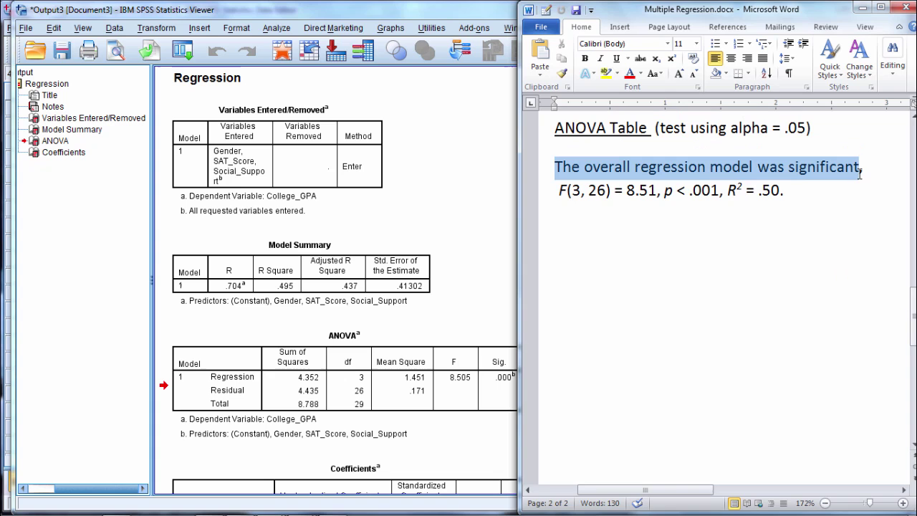
drag(520, 292, 551, 291)
click(608, 190)
Compare the write-up's 26 degrees of freedom and F value 8.51 with the ANOVA table.
drag(621, 190, 640, 190)
click(376, 354)
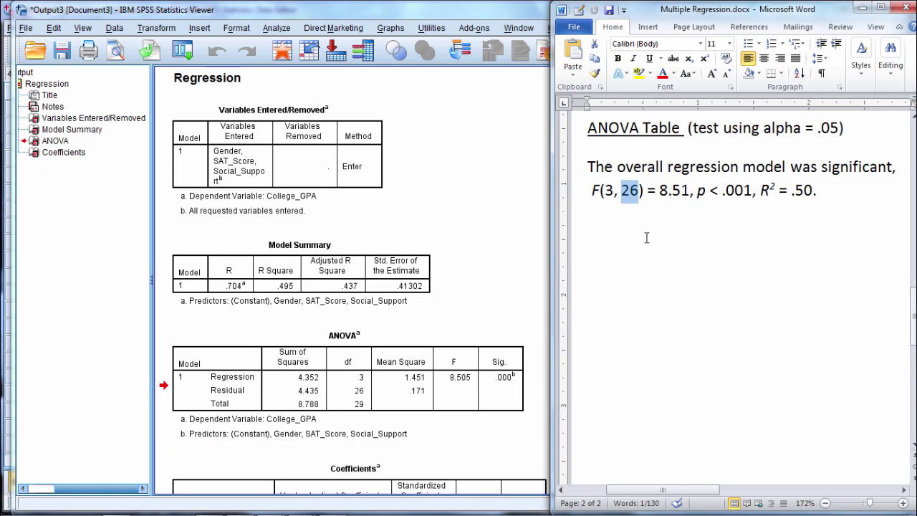
click(660, 190)
drag(660, 190, 689, 190)
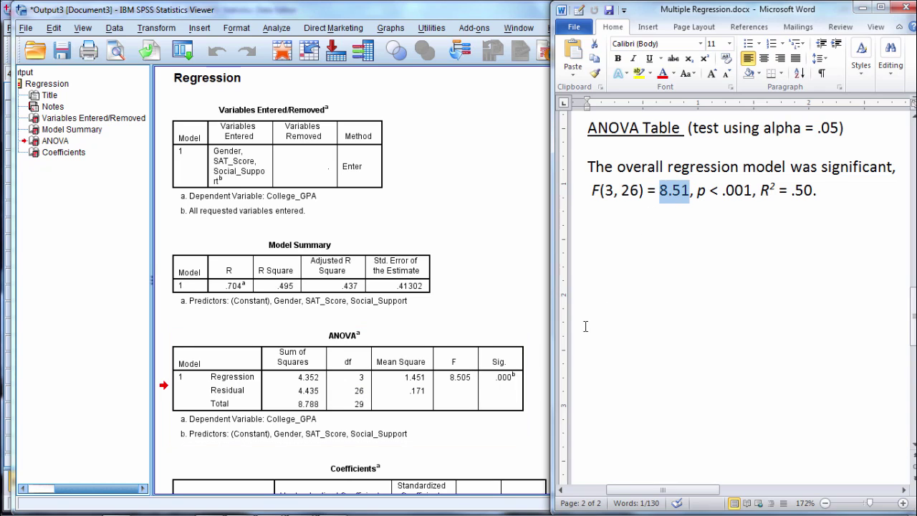
click(527, 360)
Compare the write-up's p < .001 and R² = .50 with the ANOVA output.
drag(698, 190, 753, 190)
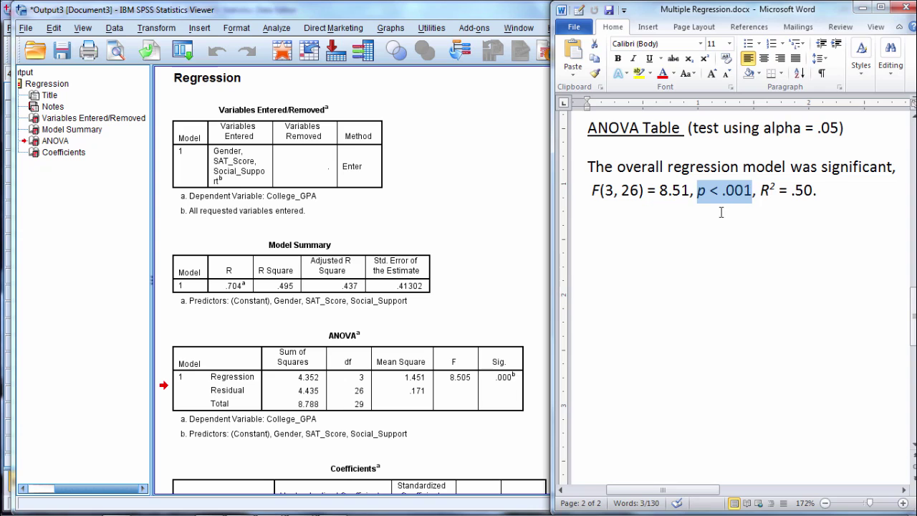
click(495, 380)
drag(760, 187, 813, 187)
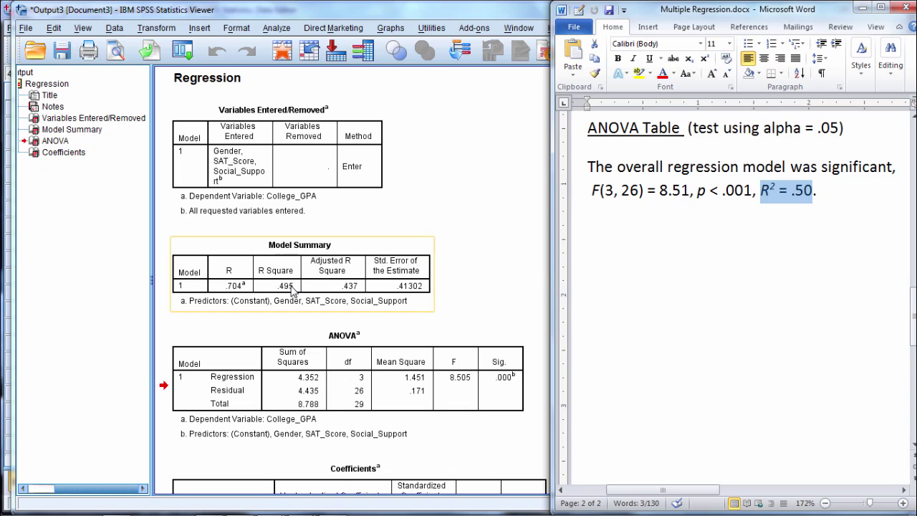
click(589, 242)
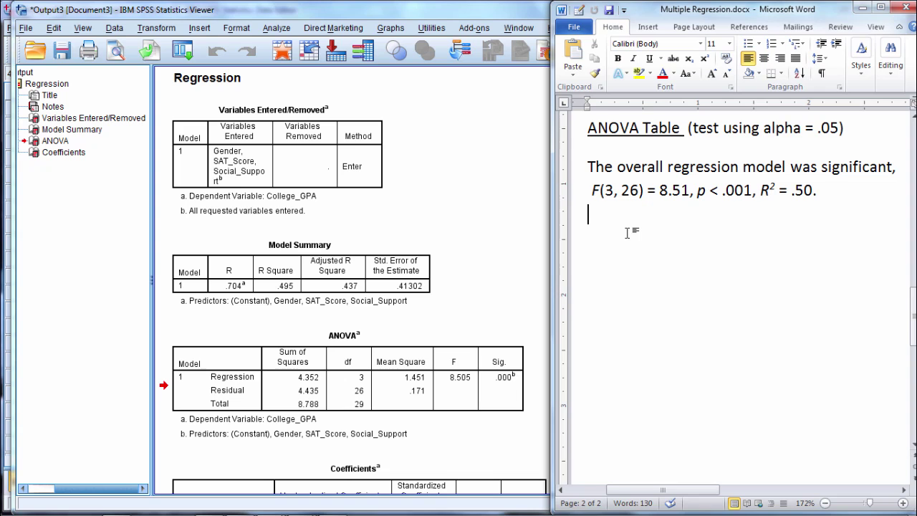
Return to SPSS and scroll down to select the Coefficients table below the ANOVA.
click(523, 229)
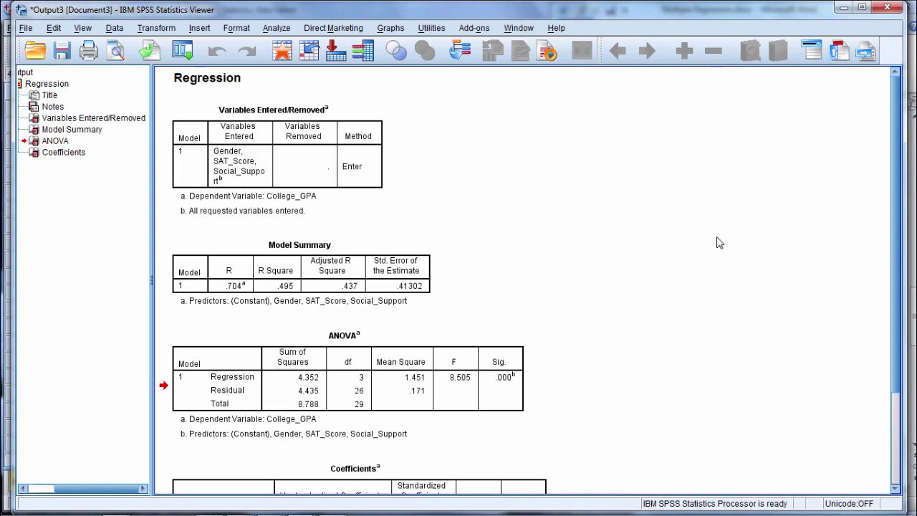
drag(899, 252, 897, 327)
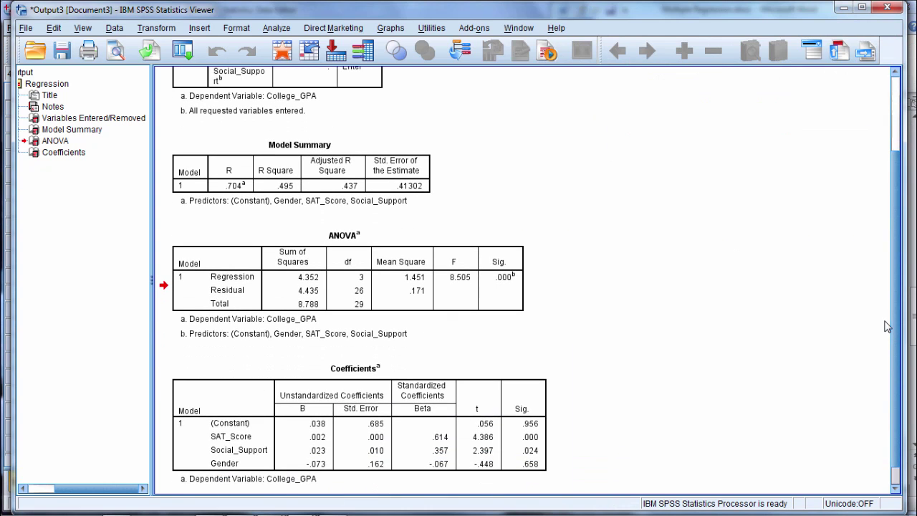
click(401, 391)
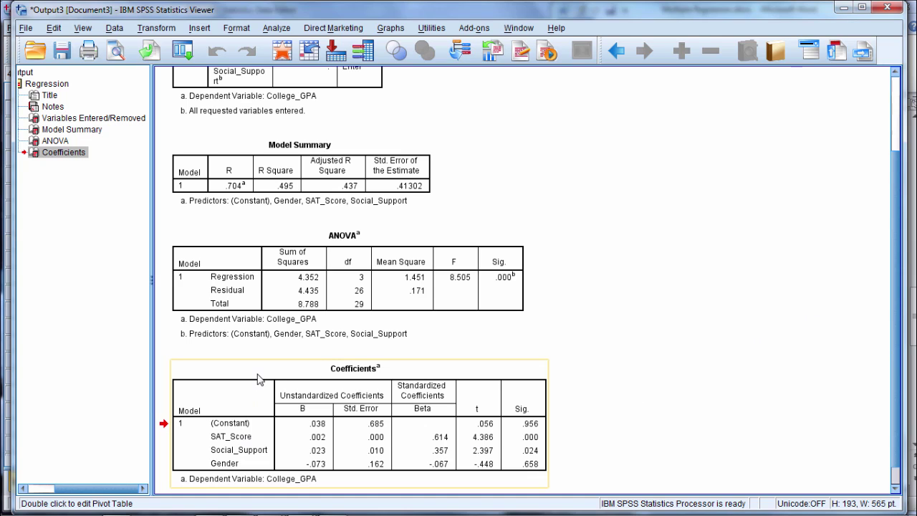
Edit the Coefficients table and mark the predictors' Sig. values .000, .024 and .658.
double_click(258, 380)
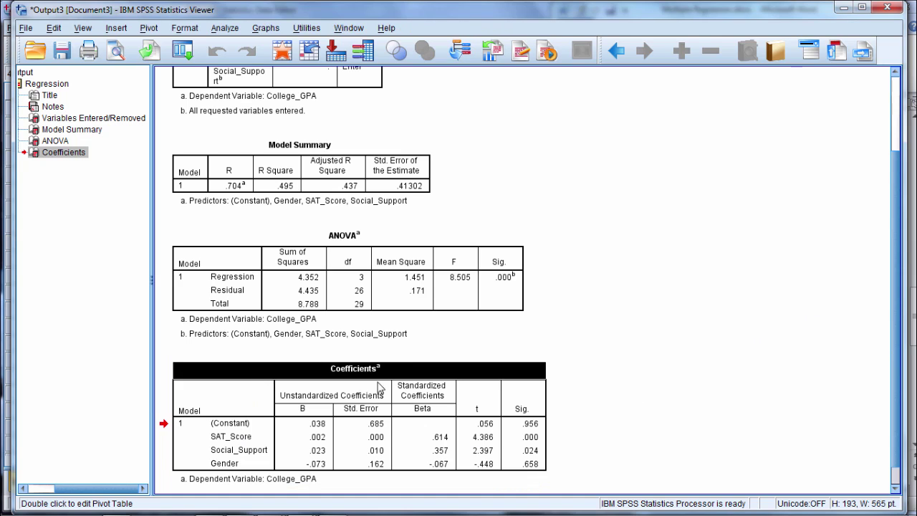
click(524, 410)
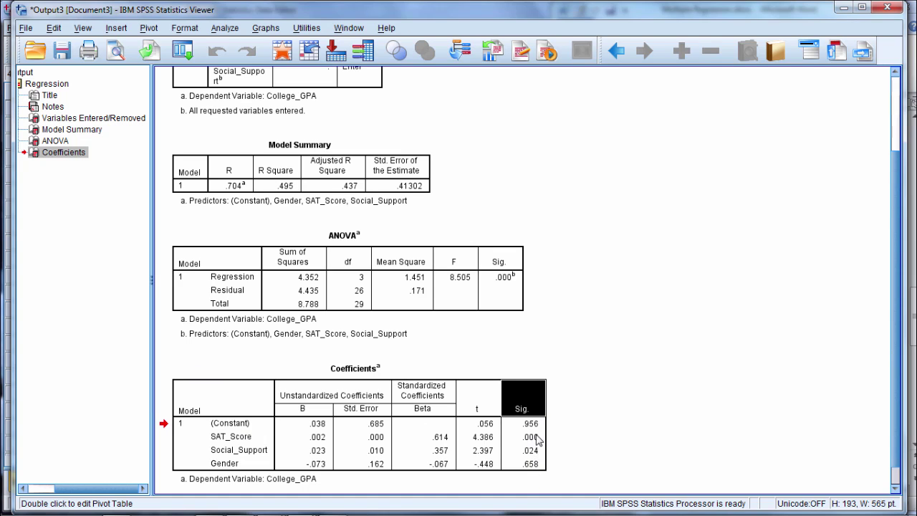
click(215, 425)
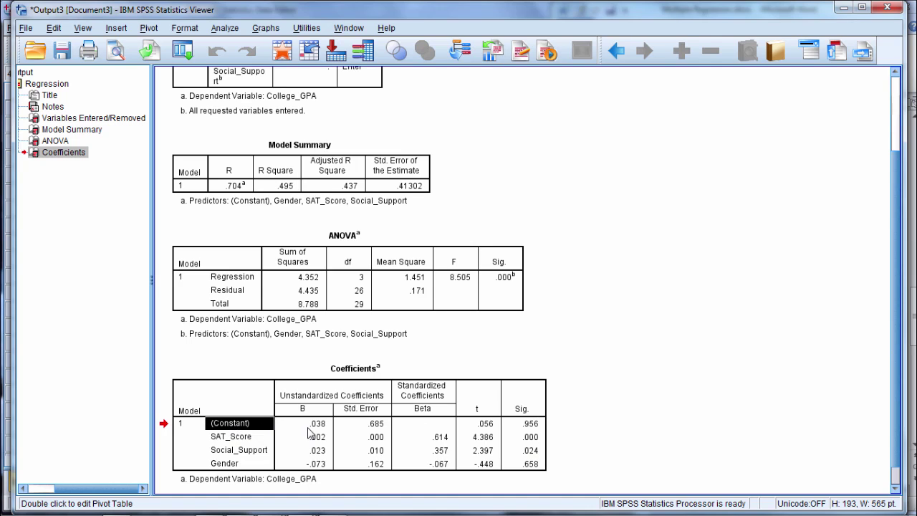
drag(537, 439, 534, 466)
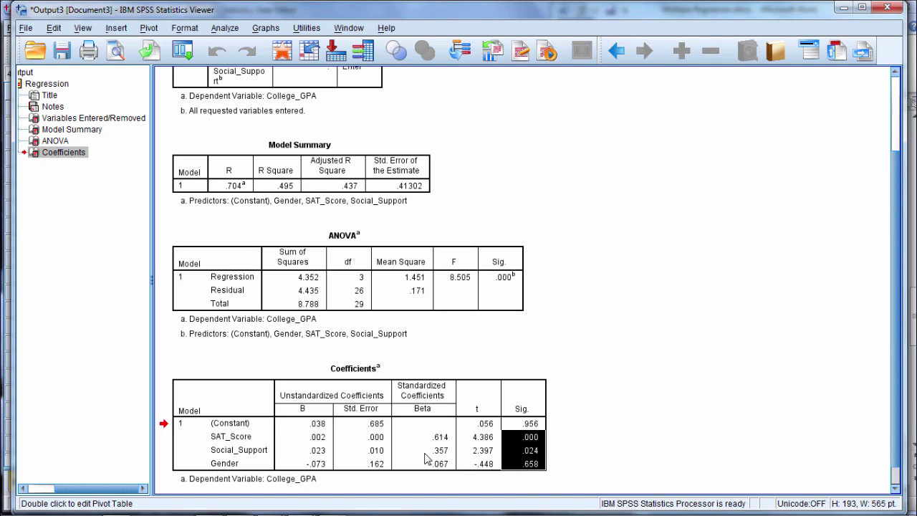
Match SAT_Score, Social_Support and Gender to their Sig. values, focusing on SAT_Score.
click(230, 440)
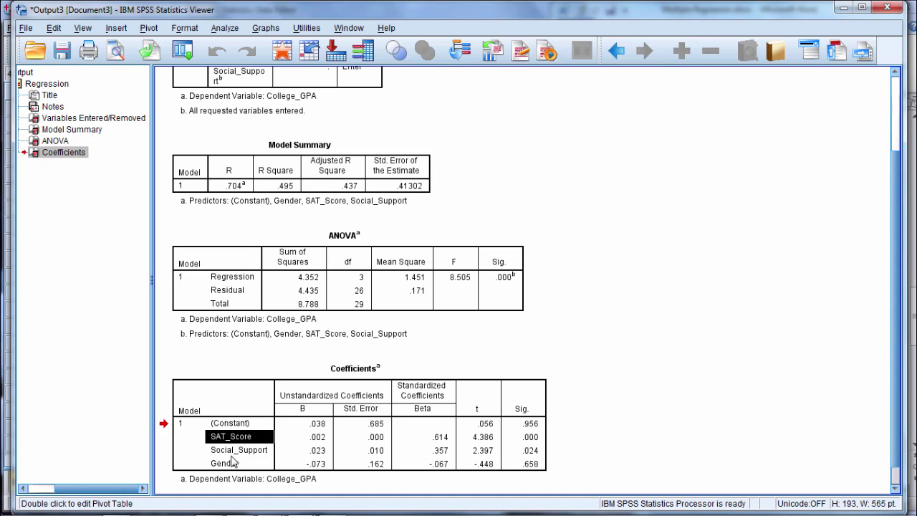
click(235, 451)
click(235, 464)
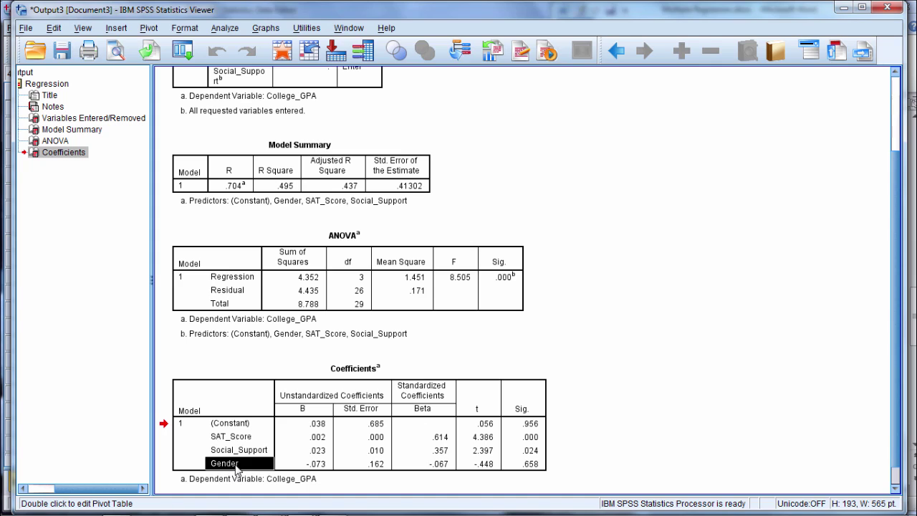
click(530, 409)
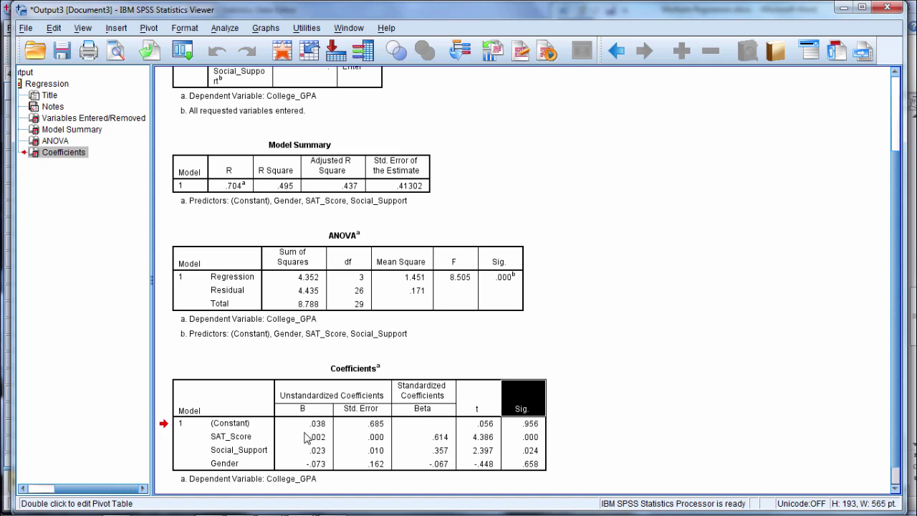
click(223, 438)
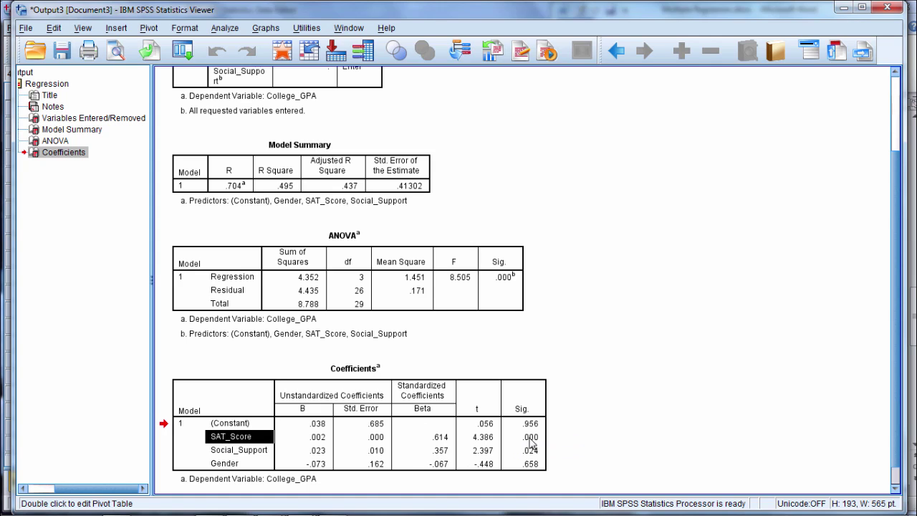
mouse_move(532, 441)
Review Social_Support (.024) and Gender (.658), then leave the Coefficients table's edit mode.
click(255, 451)
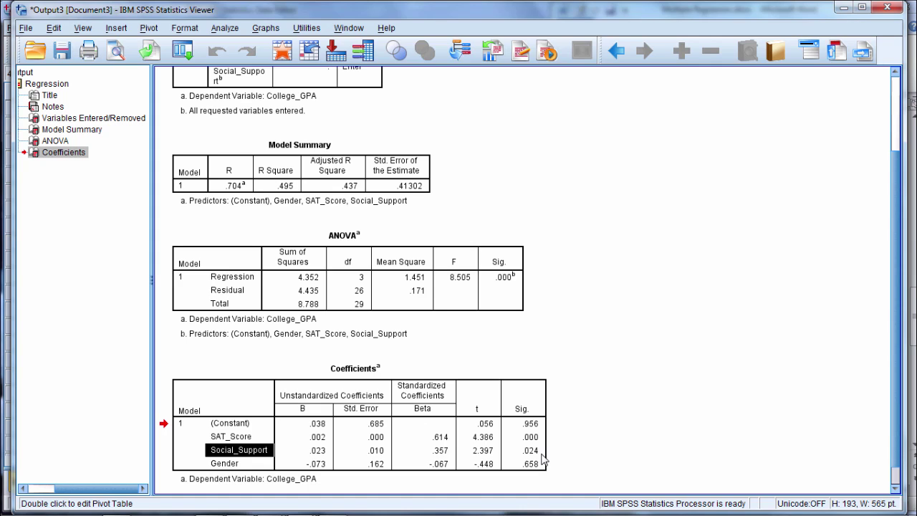
click(251, 465)
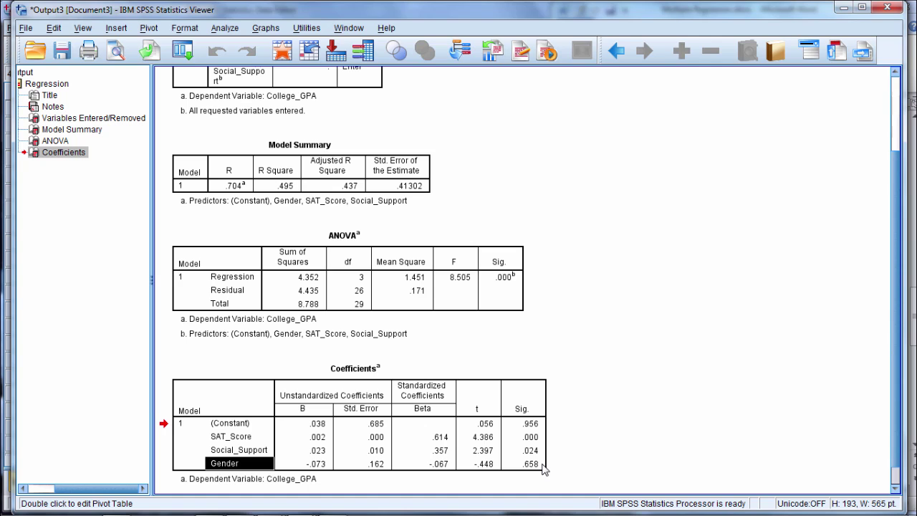
click(846, 319)
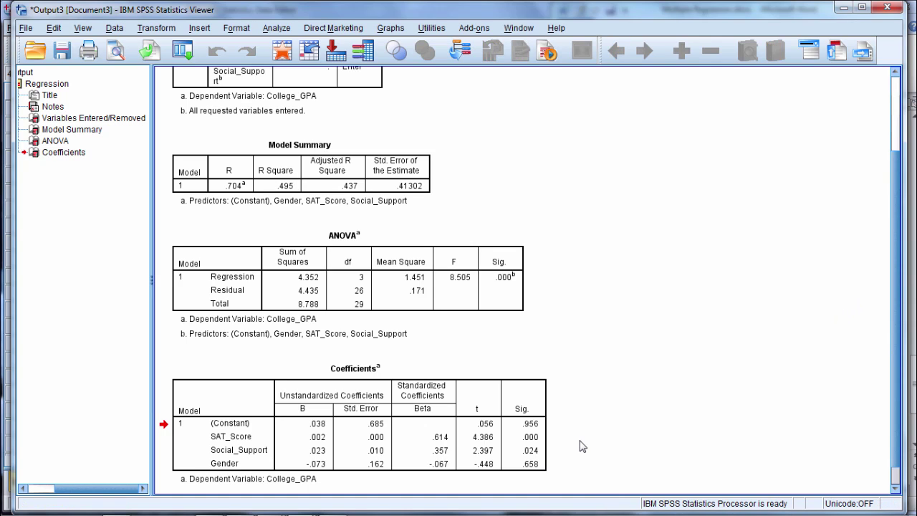